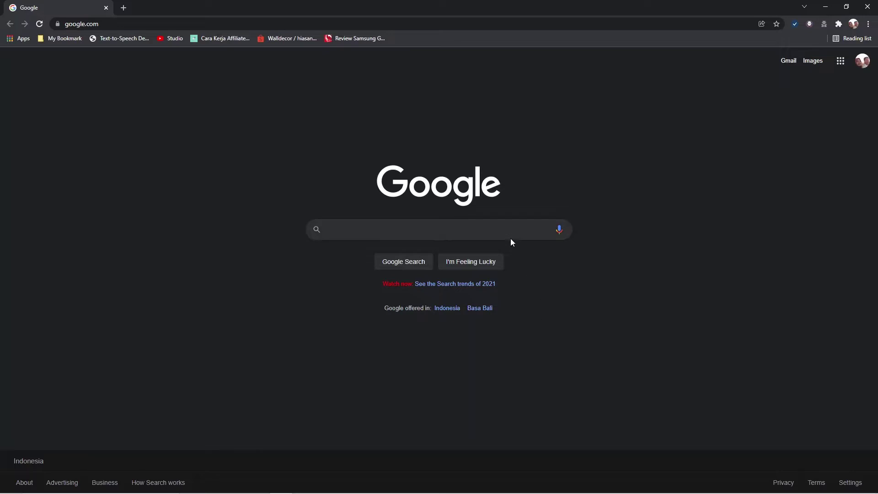
- Search Google for 'audiotts' and open the extension's Chrome Web Store listing
left_click(507, 230)
type("audiotts")
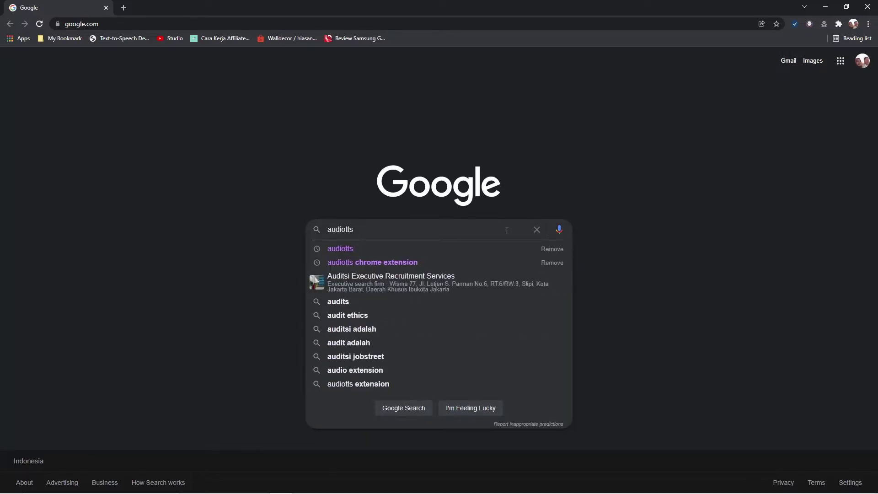
key("Return")
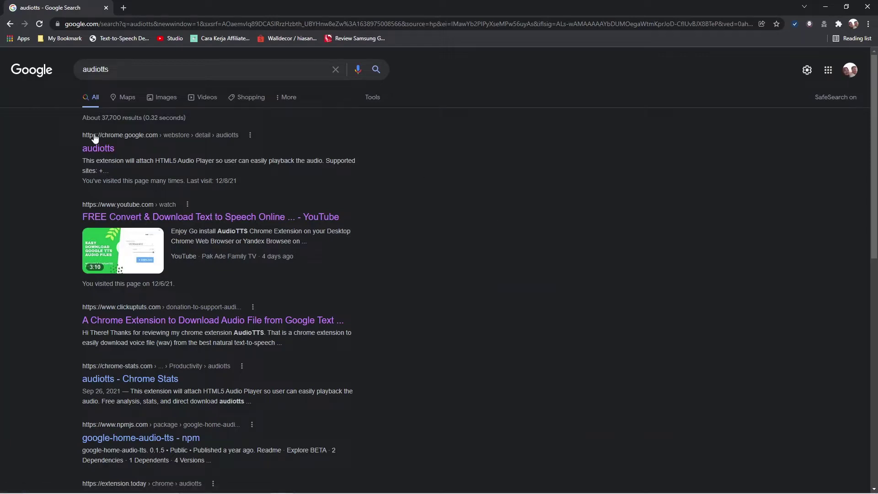
left_click(94, 149)
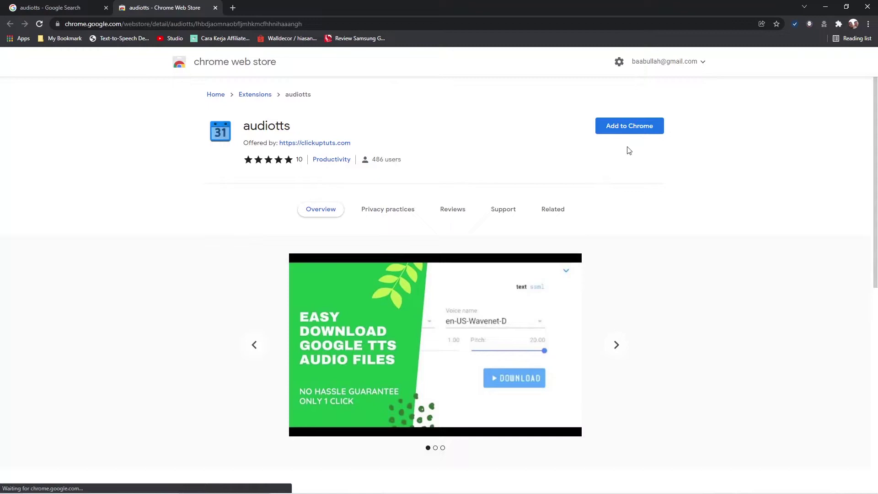
- Add the audiotts extension to Chrome, dismiss the confirmation, and start a blank tab
left_click(631, 131)
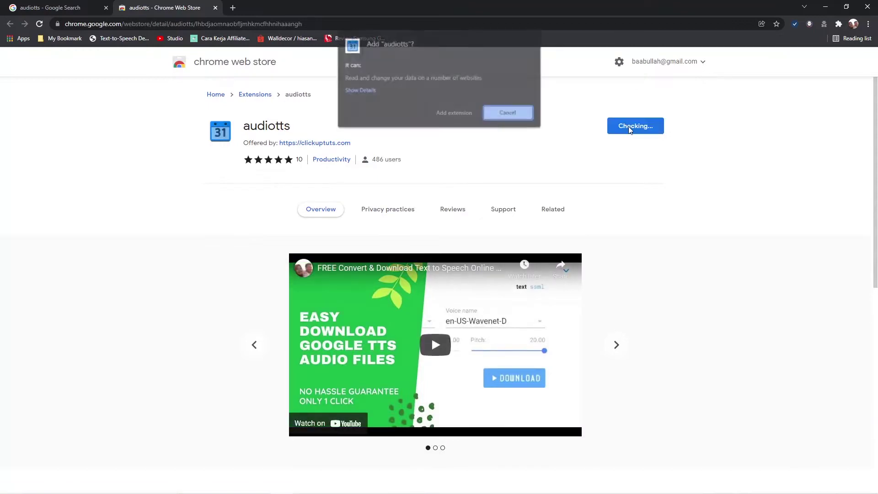
left_click(452, 113)
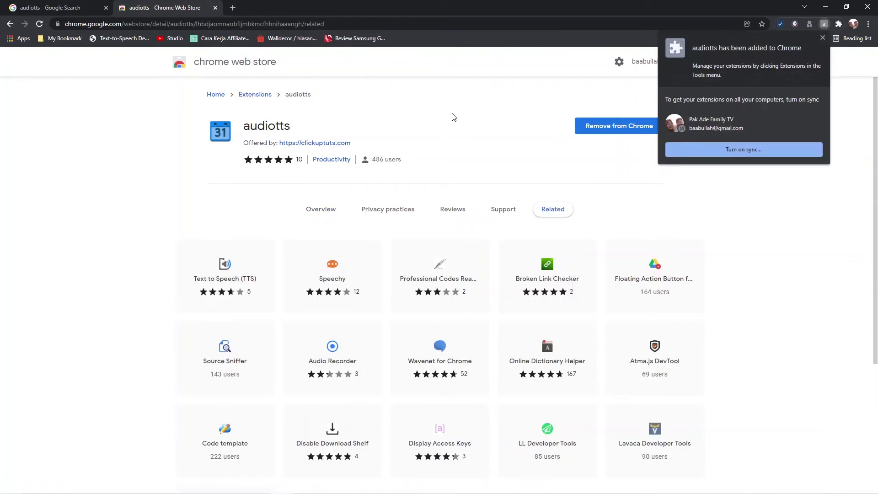
left_click(822, 37)
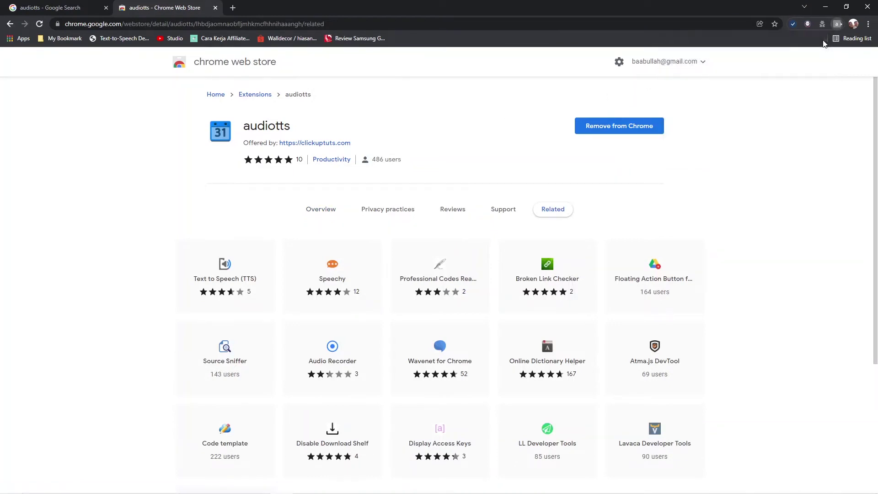
left_click(233, 8)
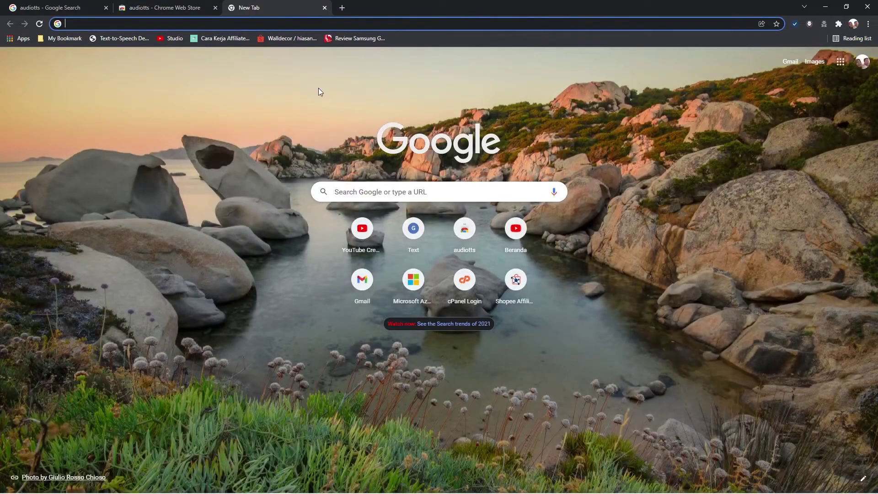
- Run a Google search for 'google text to speech'
left_click(376, 196)
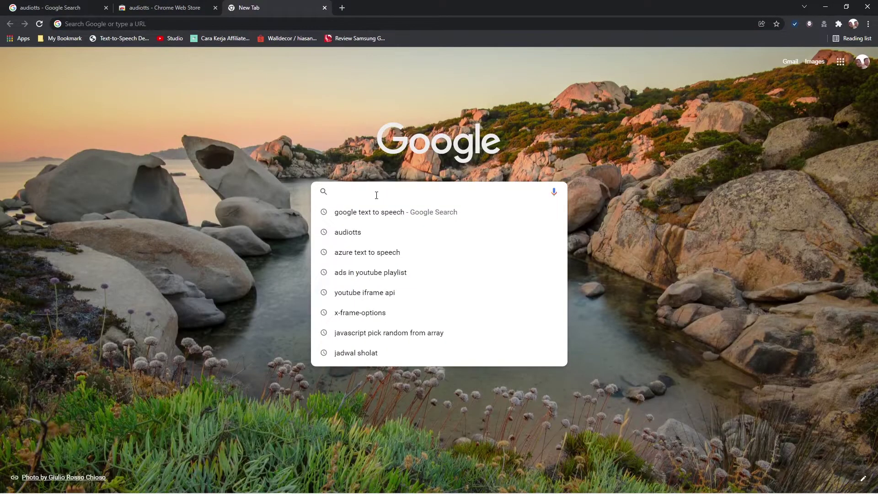
type("google te")
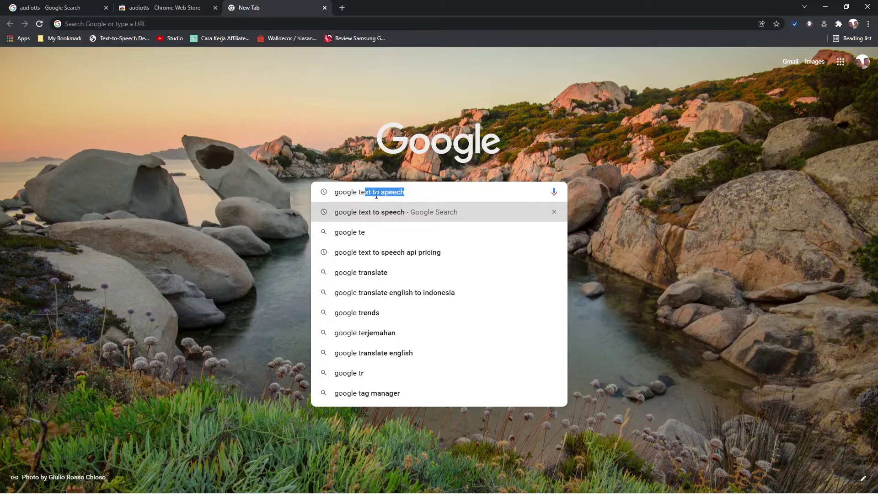
type("xt to spee")
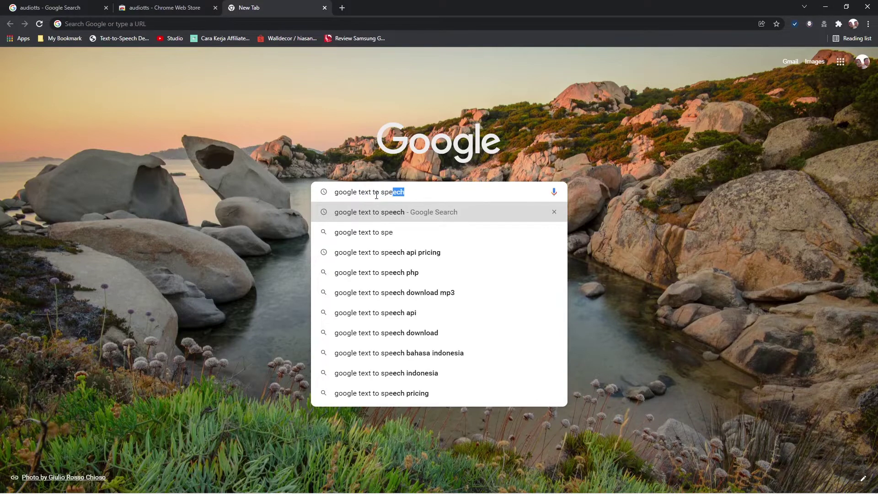
type("ch")
key("Return")
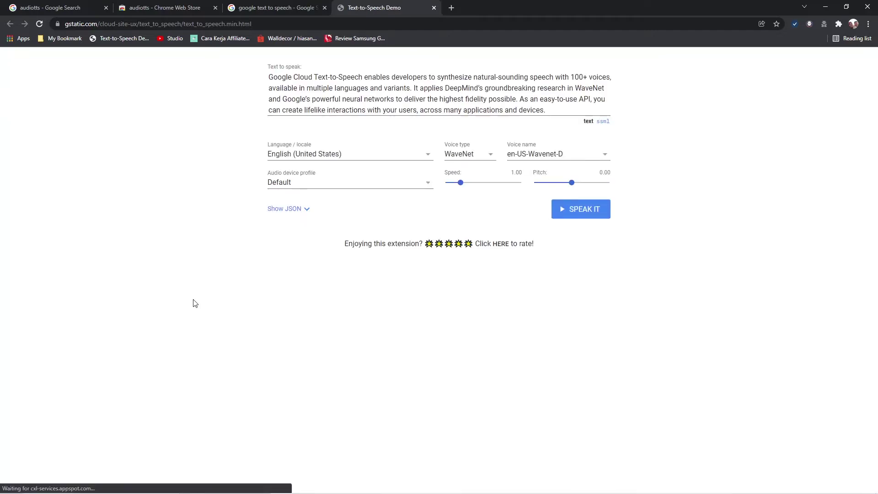
left_click_drag(270, 83, 588, 125)
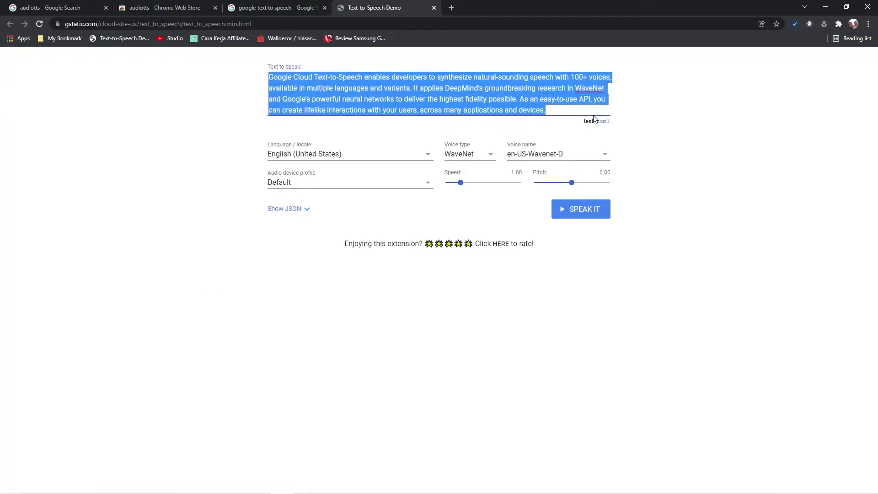
left_click(420, 158)
scroll(417, 163, "up", 4)
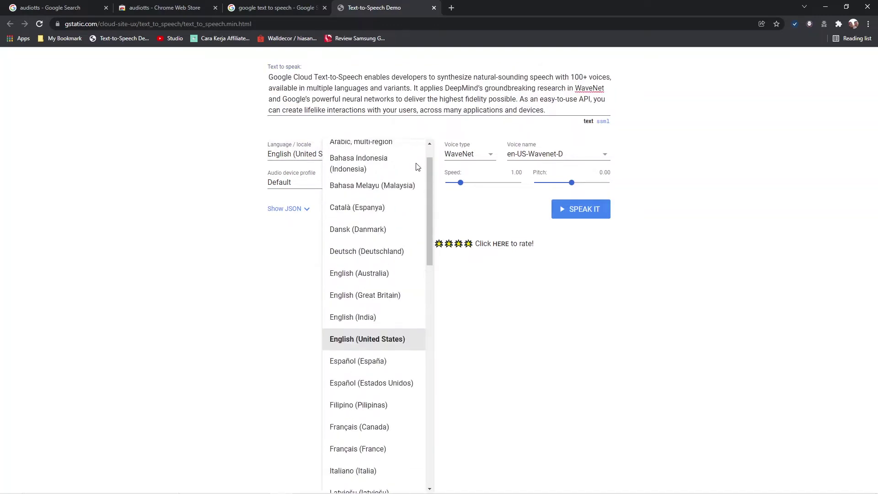
scroll(416, 170, "down", 9)
scroll(416, 171, "down", 5)
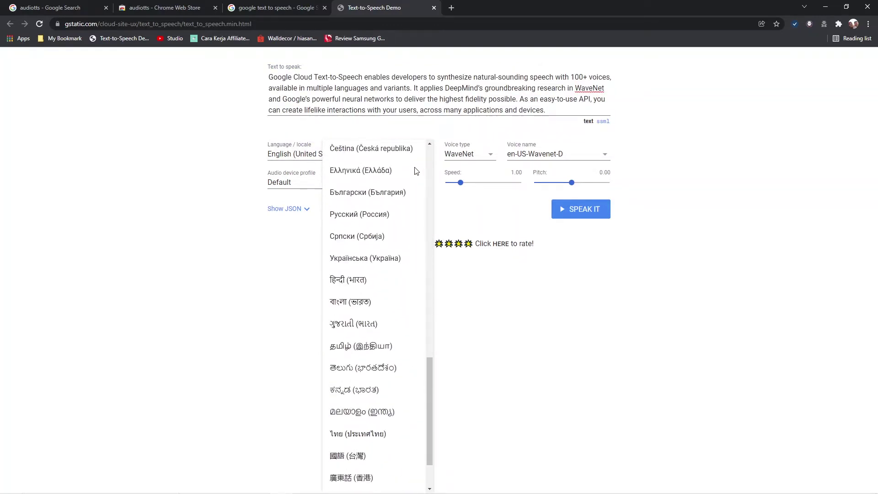
scroll(416, 170, "down", 2)
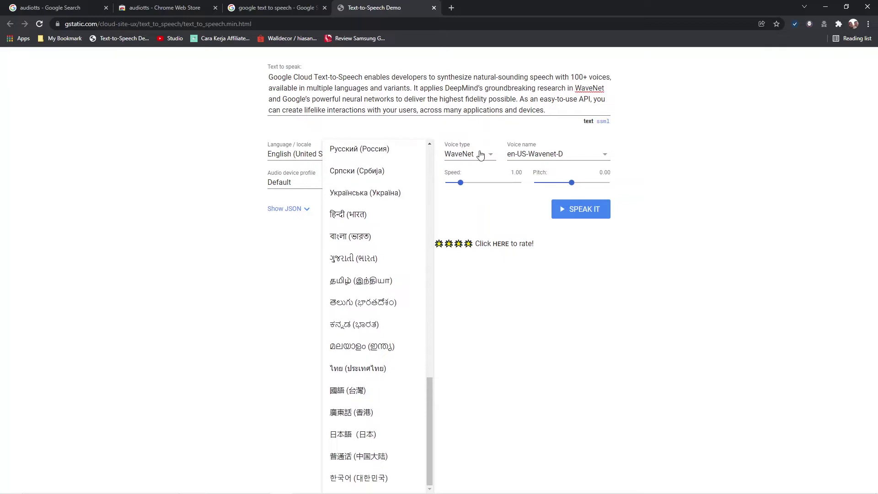
left_click(480, 155)
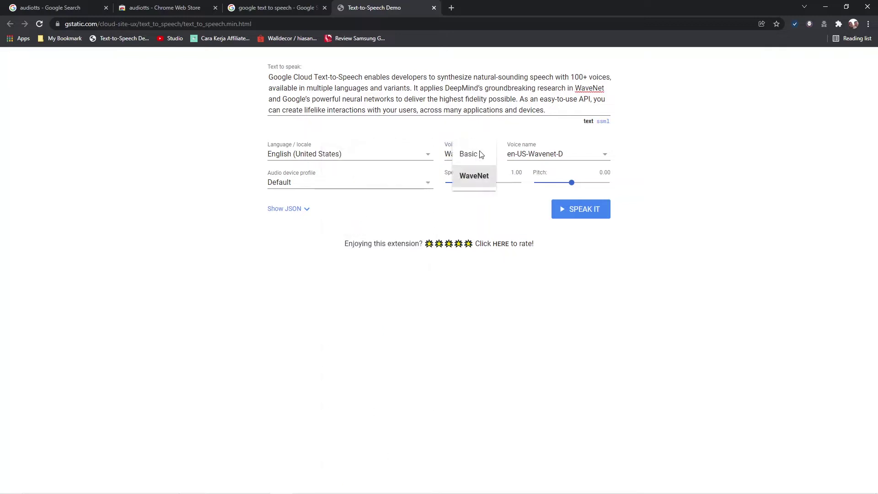
left_click(596, 154)
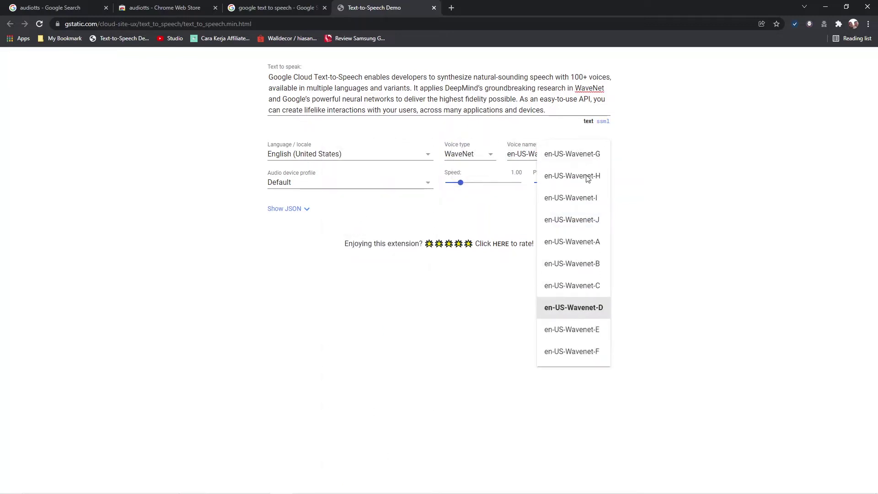
left_click(425, 184)
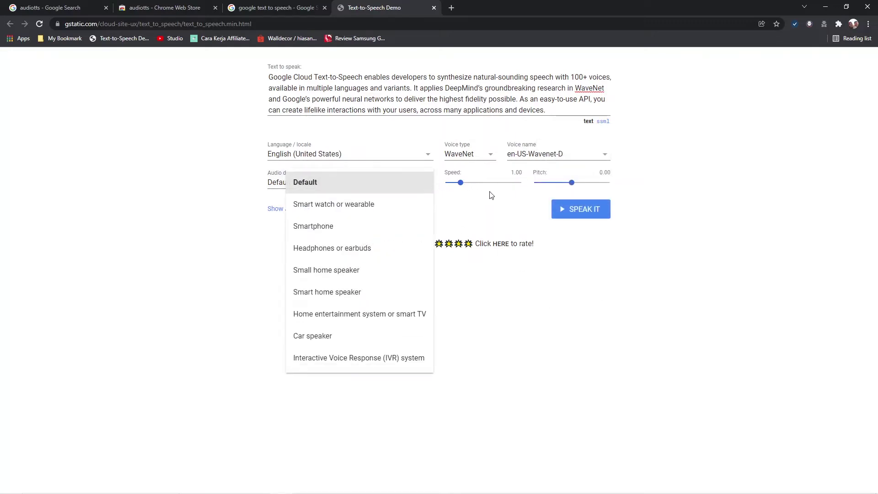
left_click(478, 194)
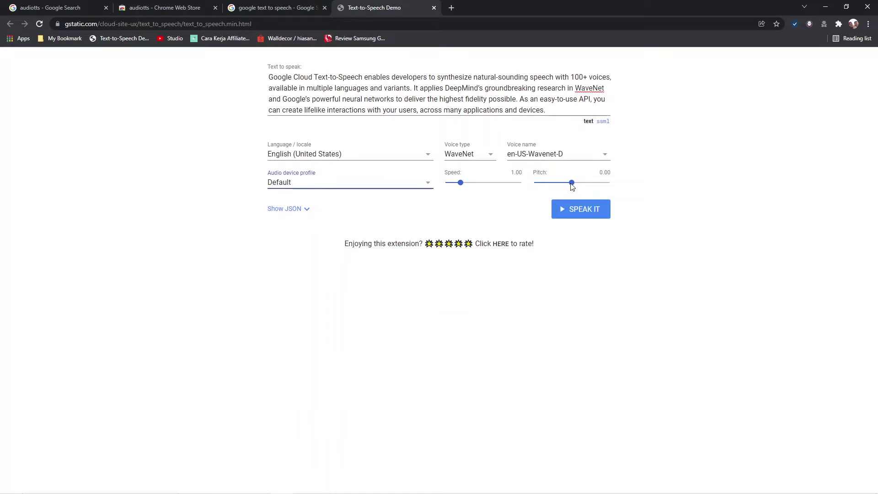
- Synthesize the paragraph with SPEAK IT and pass the reCAPTCHA check
left_click(575, 211)
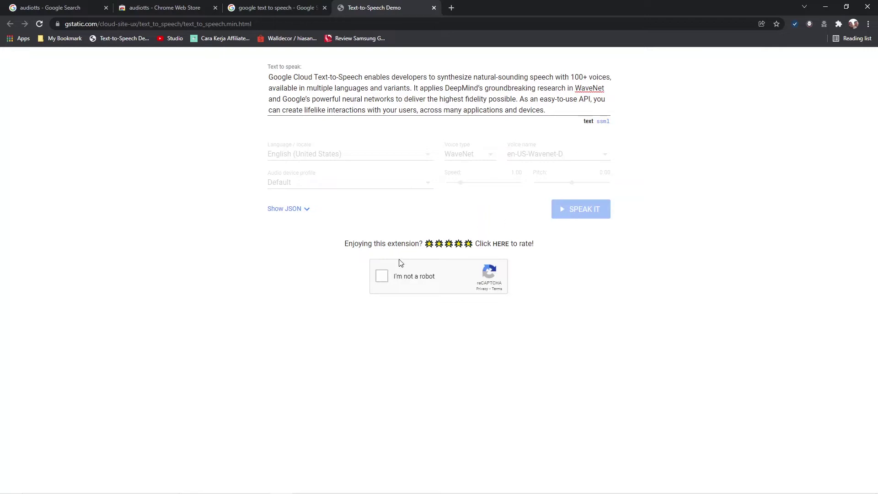
left_click(382, 276)
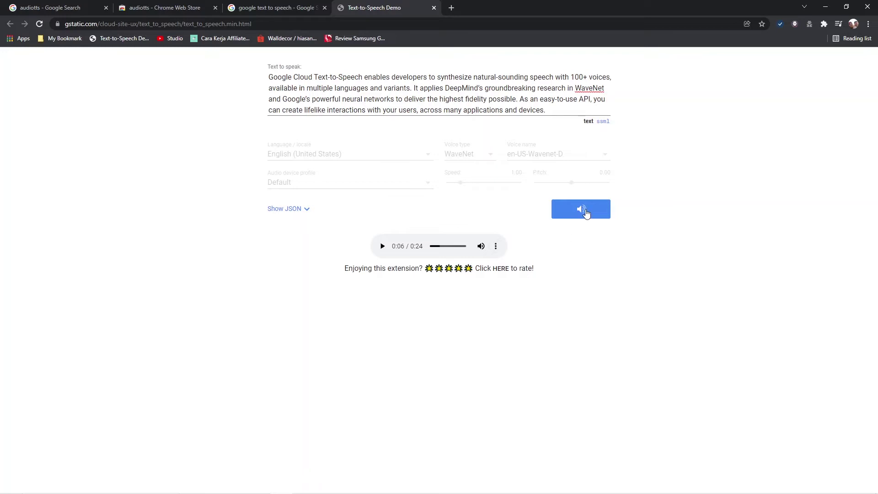
- Download the 0:24 clip as a WAV file and play it in Groove Music
left_click(496, 246)
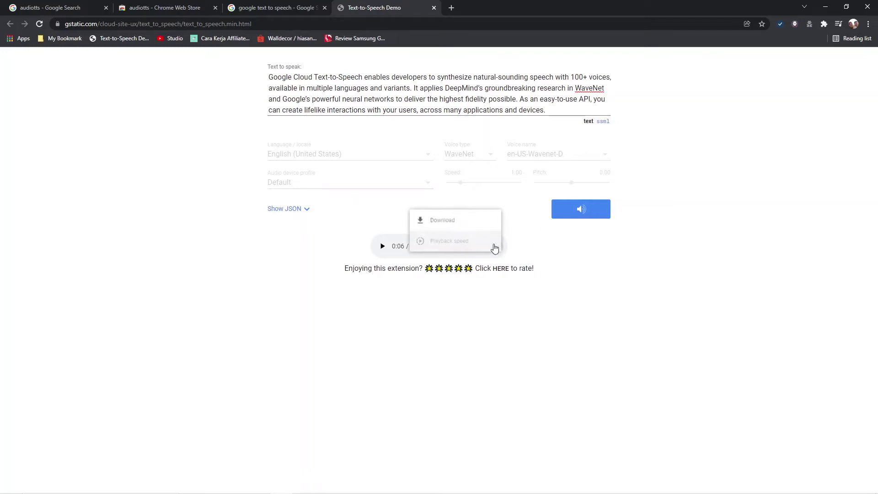
left_click(467, 221)
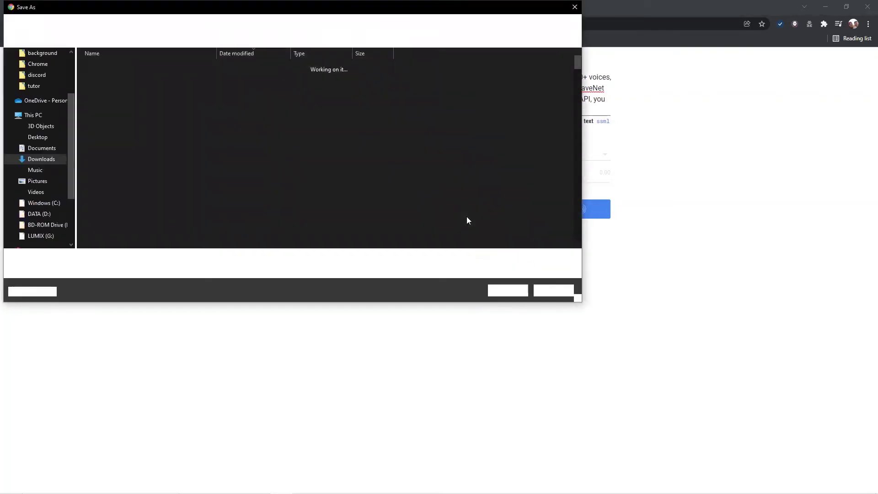
left_click(505, 289)
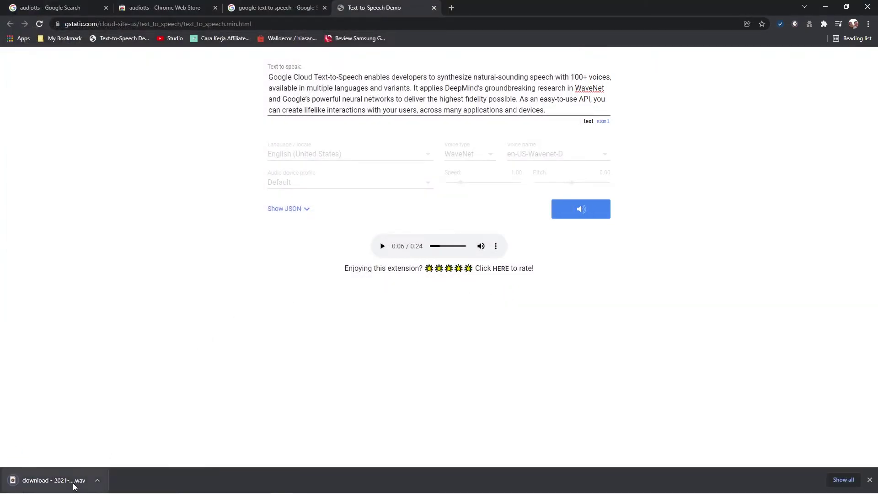
left_click(74, 486)
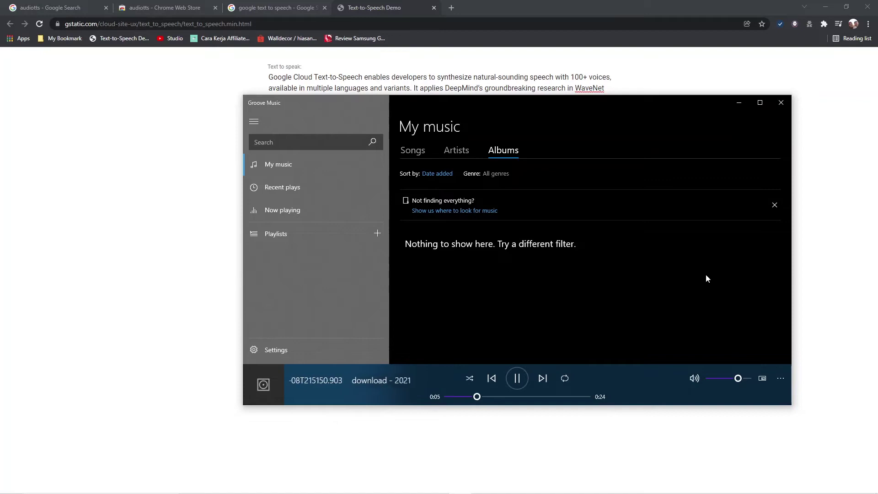
- Close the Groove Music player window
left_click(782, 103)
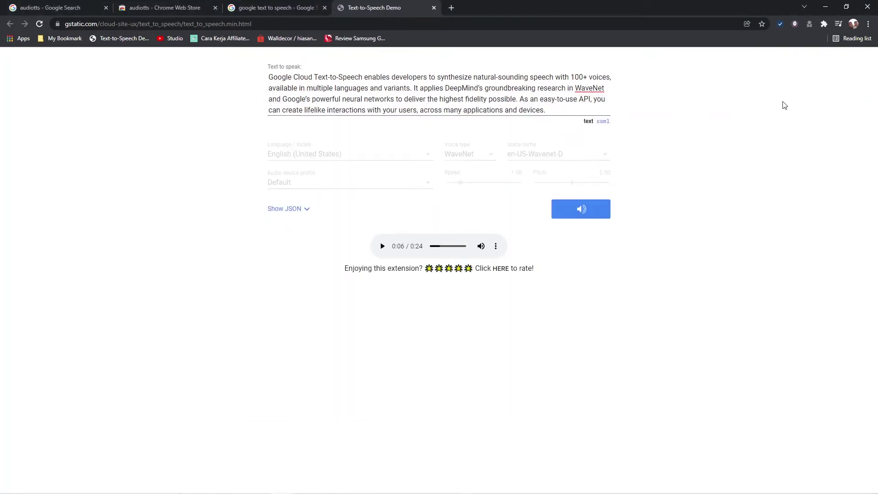
- In a new tab, search Google for 'azure text to speech' and open the Microsoft Azure result
left_click(449, 9)
left_click(375, 191)
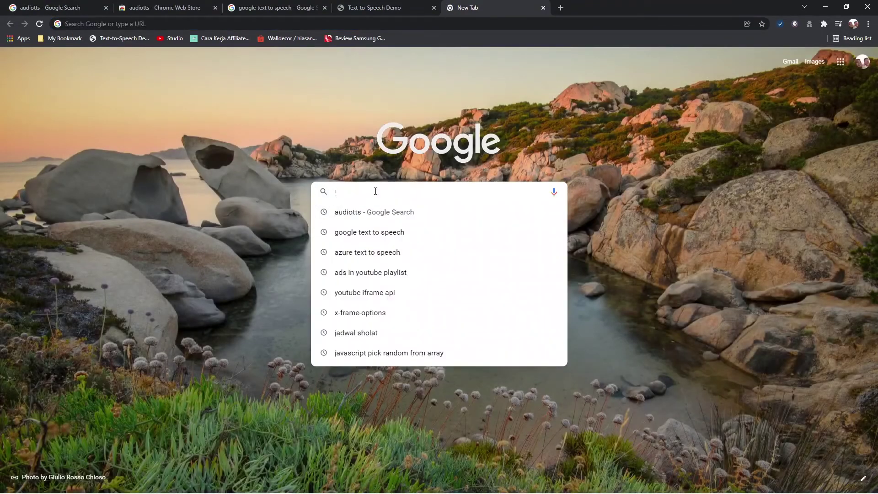
type("azure")
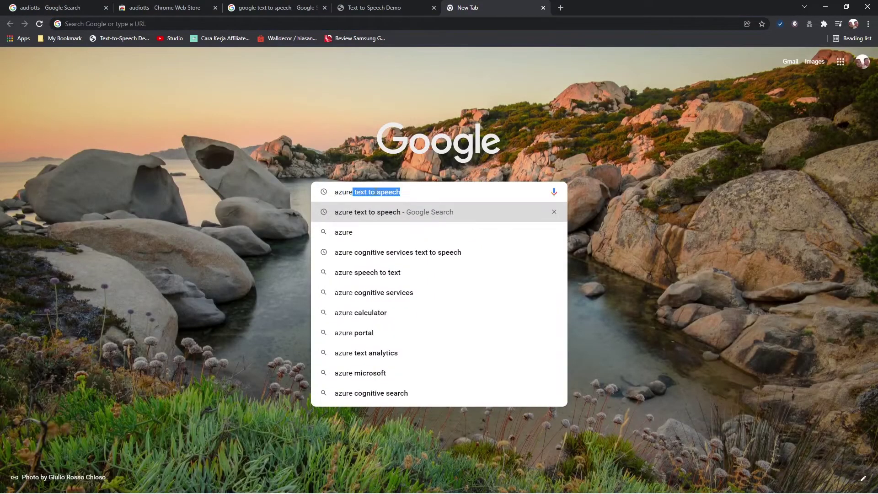
type(" text to sp")
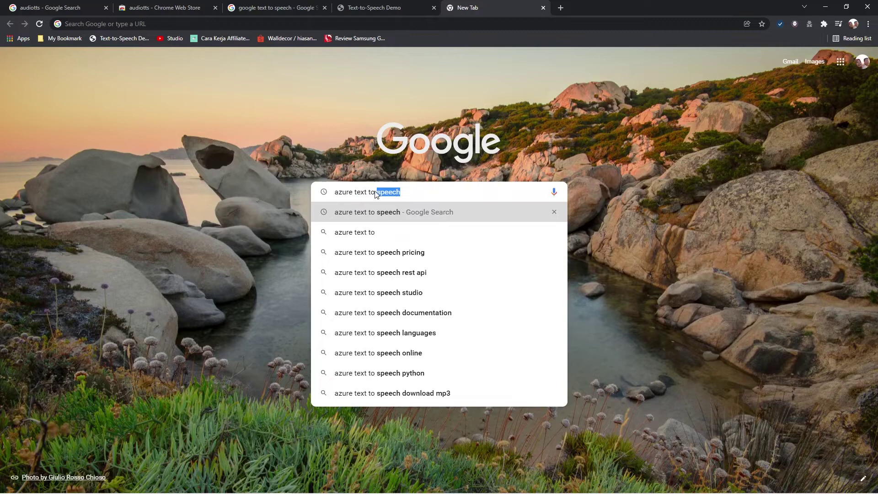
type("eech")
key("Return")
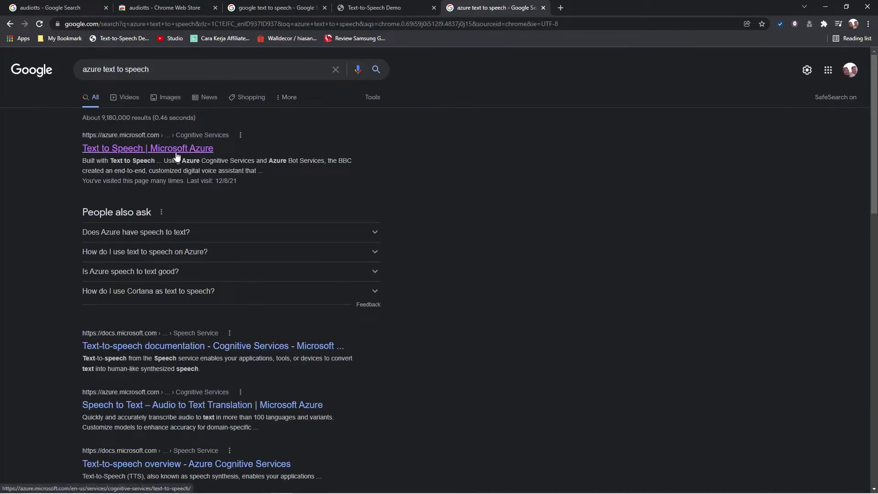
left_click(176, 150)
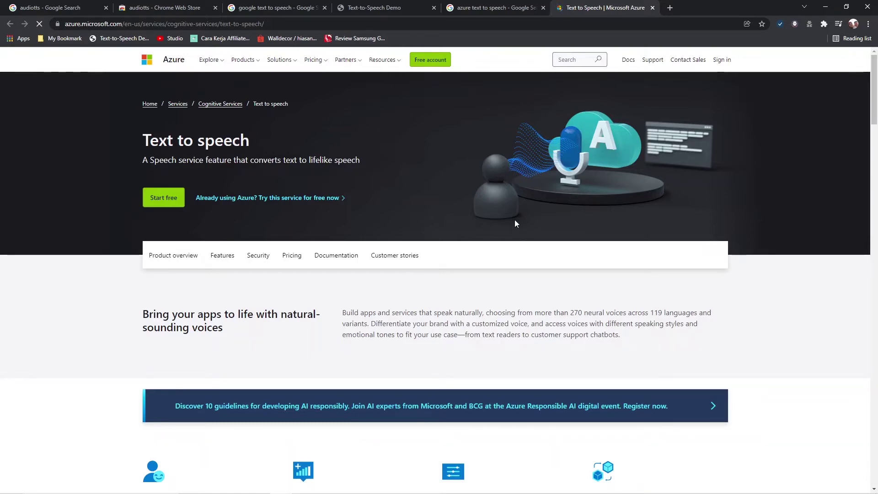
- Scroll down to the Azure demo form and select its sample text
scroll(515, 220, "down", 9)
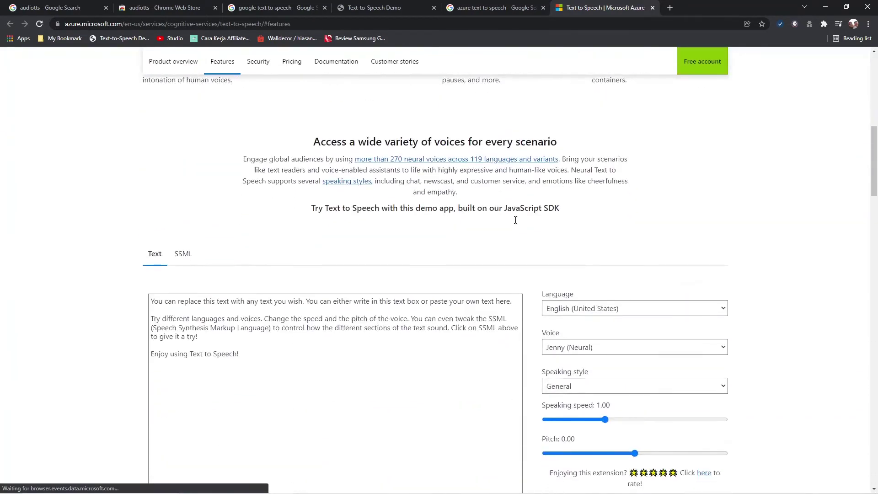
scroll(515, 220, "down", 2)
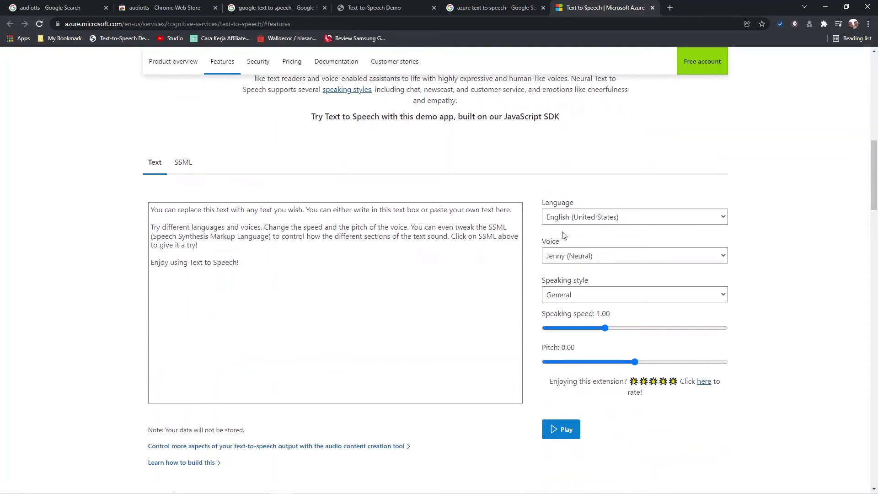
left_click_drag(365, 265, 144, 195)
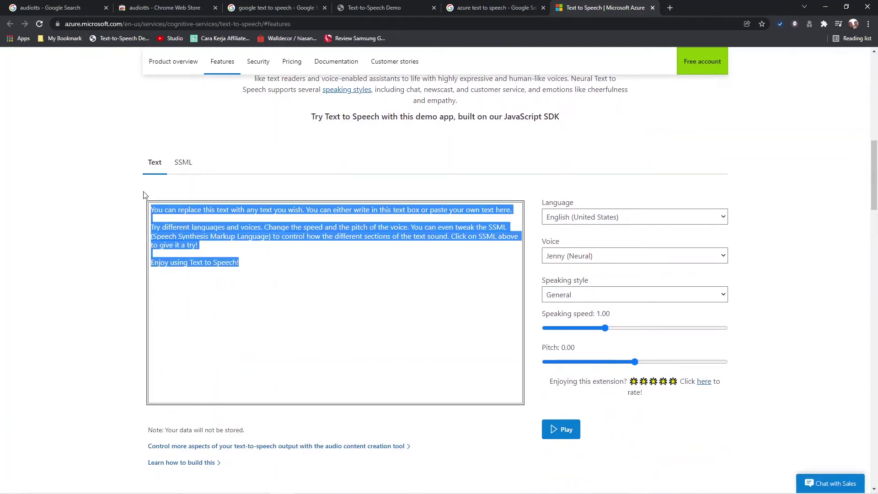
left_click(638, 219)
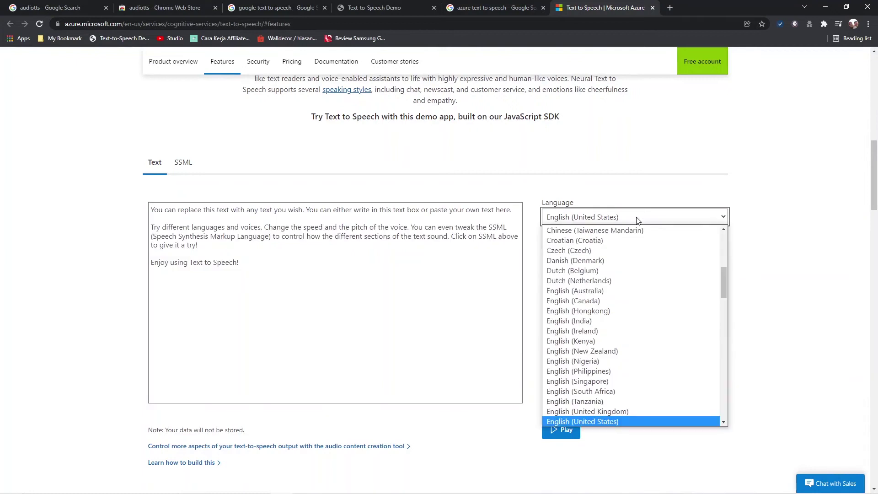
left_click(601, 421)
left_click(624, 255)
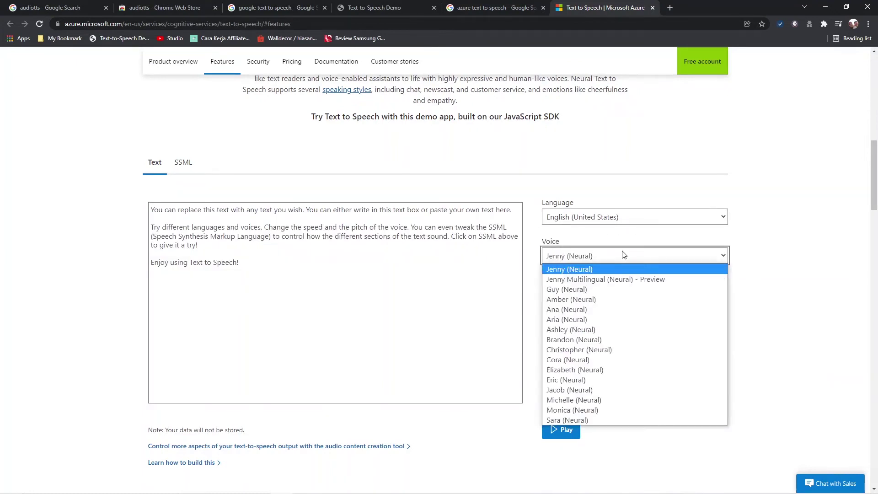
left_click(584, 299)
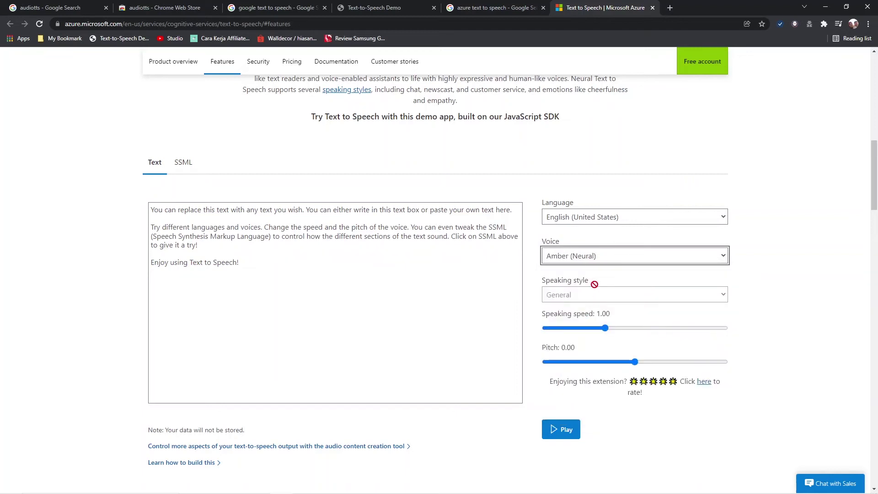
left_click(621, 255)
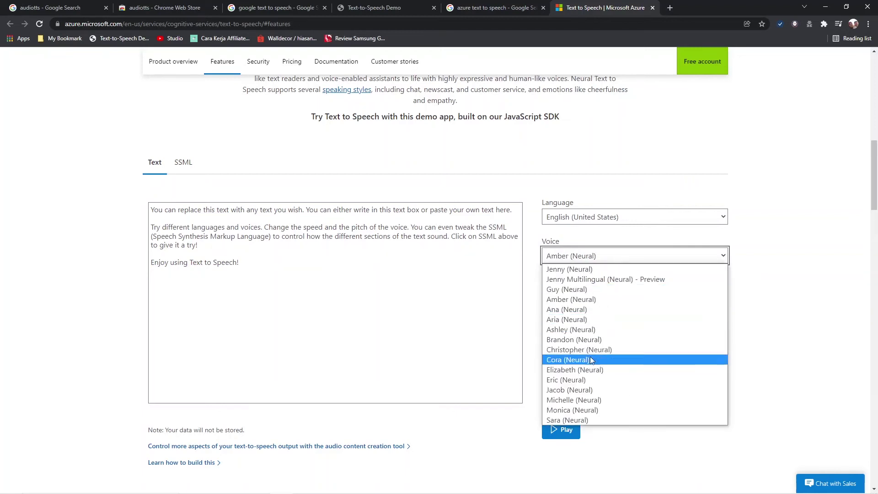
left_click(583, 380)
left_click(606, 259)
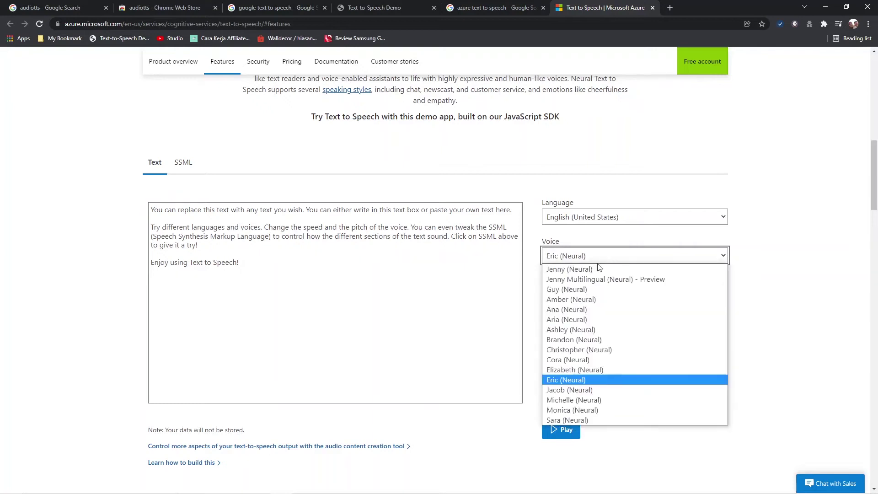
left_click(589, 278)
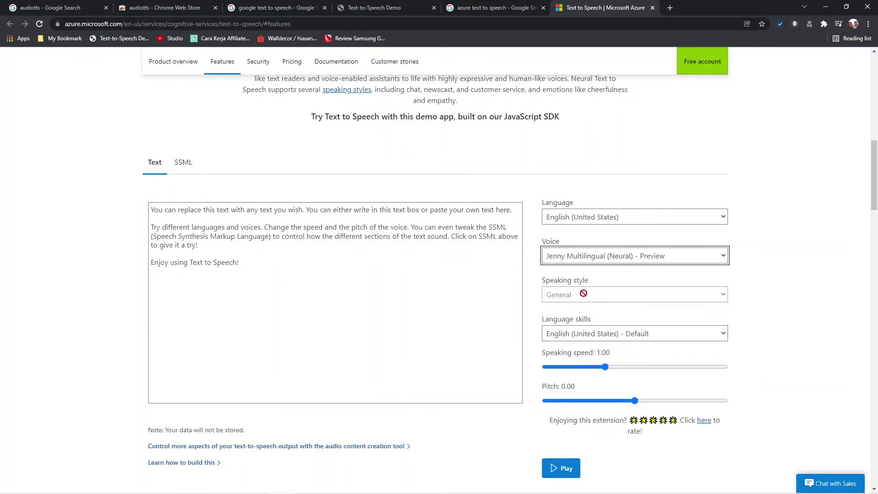
left_click(593, 256)
left_click(582, 269)
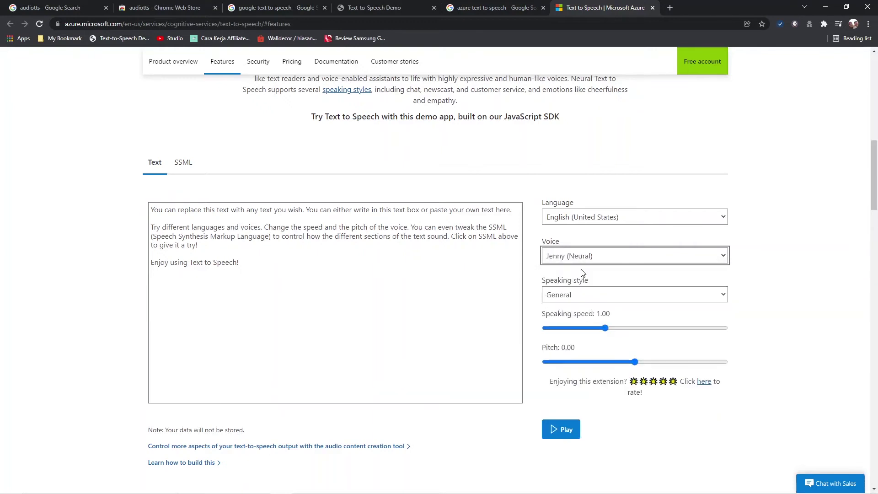
left_click(574, 296)
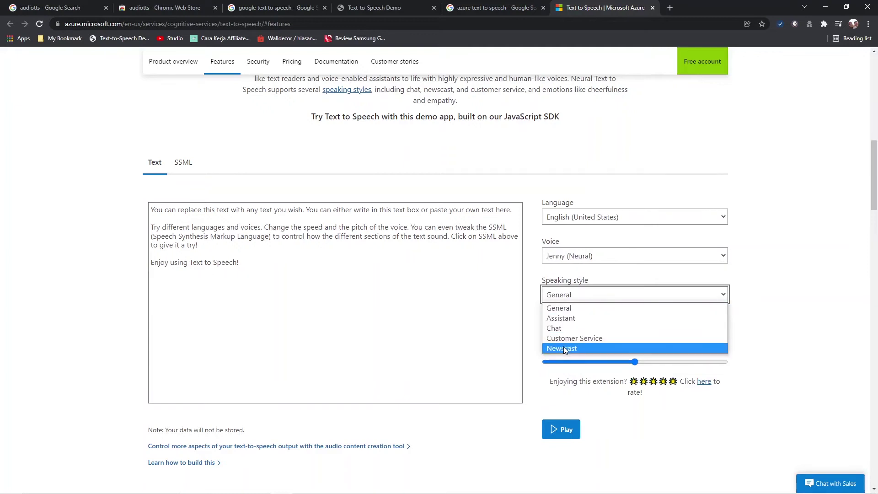
left_click(565, 279)
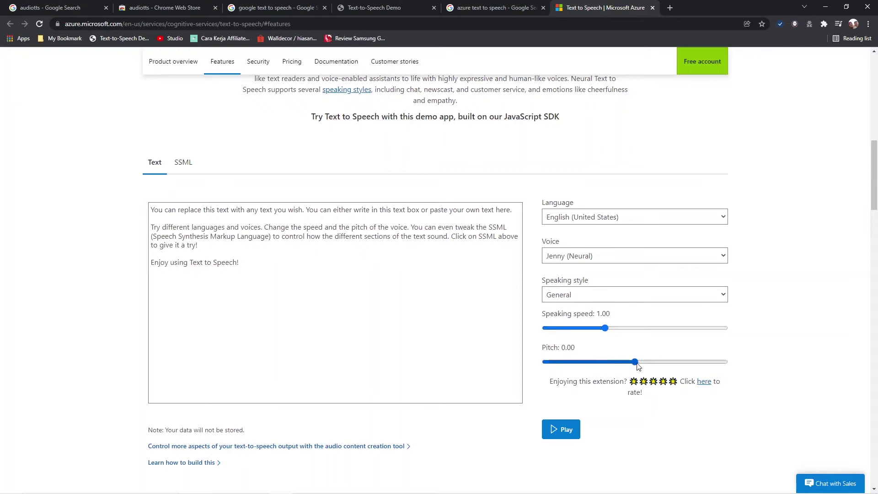
- Synthesize the sample text into a 0:27 clip, then stop playback
left_click(566, 433)
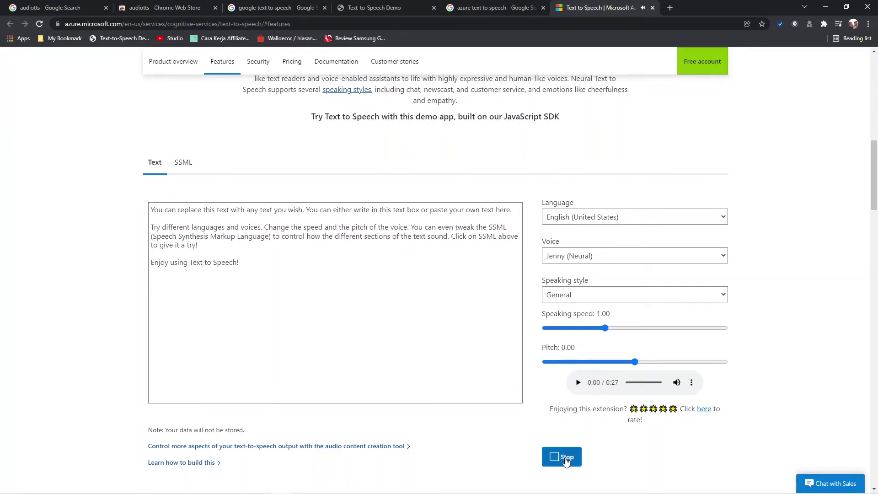
left_click(566, 459)
- Save the Azure clip as download (46).mp3 and play it in Groove Music
left_click(691, 384)
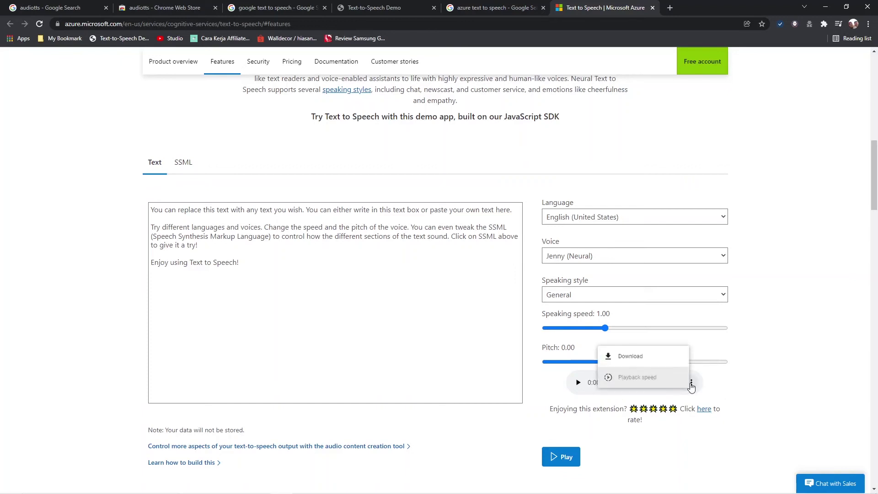
left_click(651, 357)
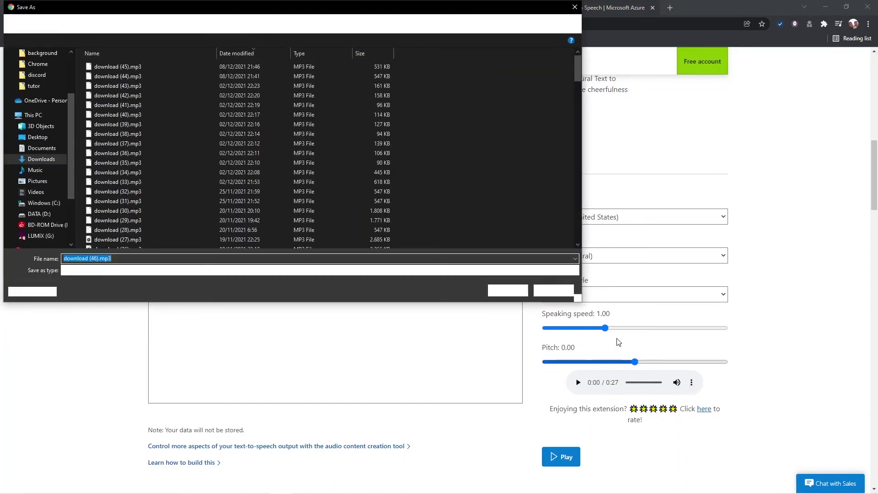
left_click(507, 287)
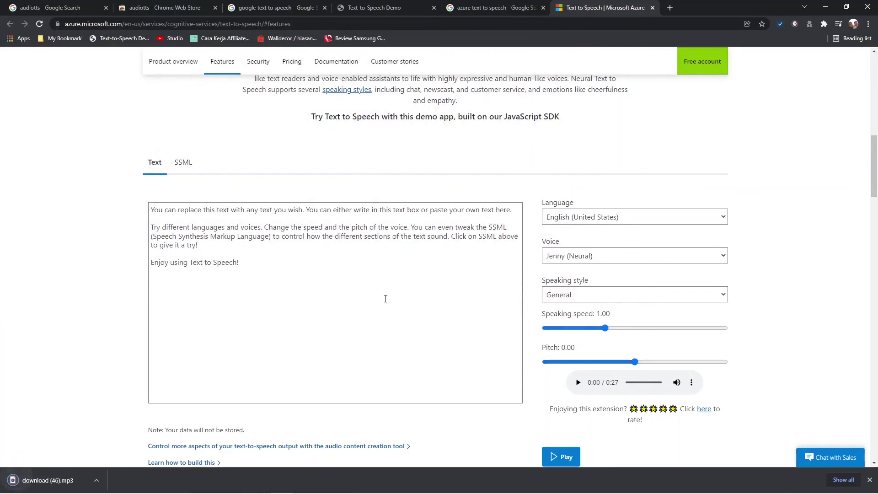
left_click(55, 479)
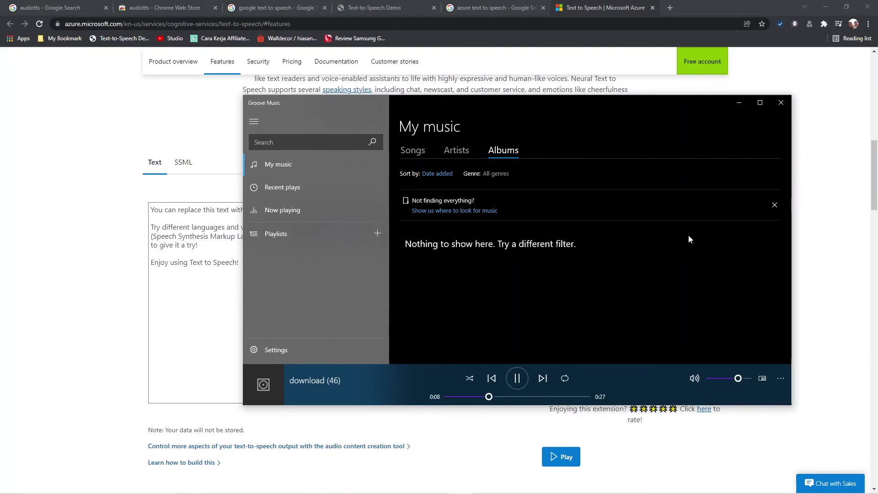
- Close Groove Music mid-playback of the download (46) clip to return to the Azure demo page
left_click(783, 104)
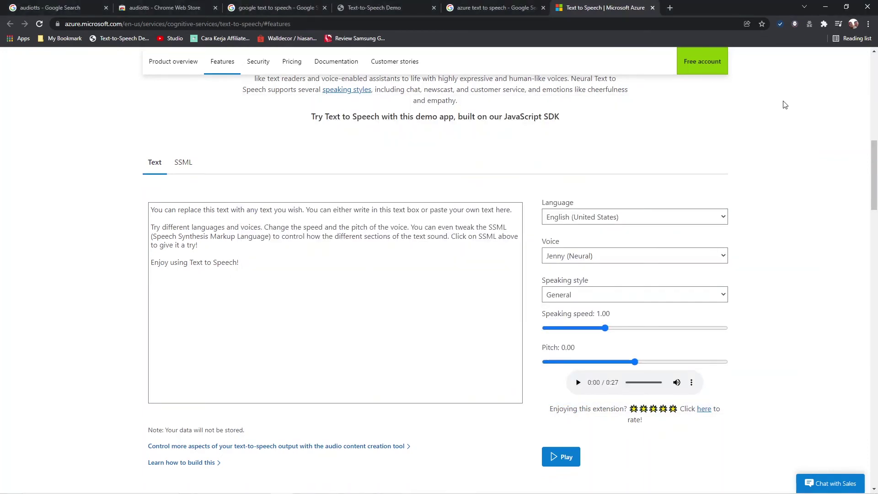